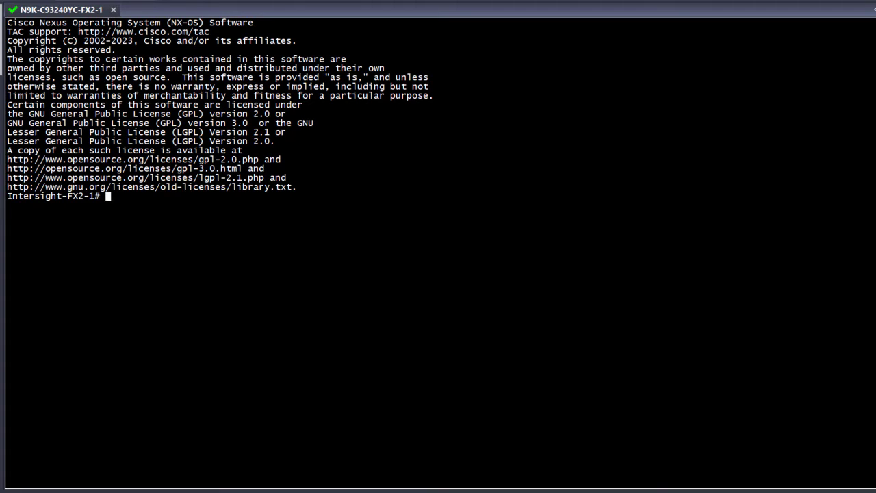
Display the switch's module information with show module to check its model and software version.
text(show module)
key(Return)
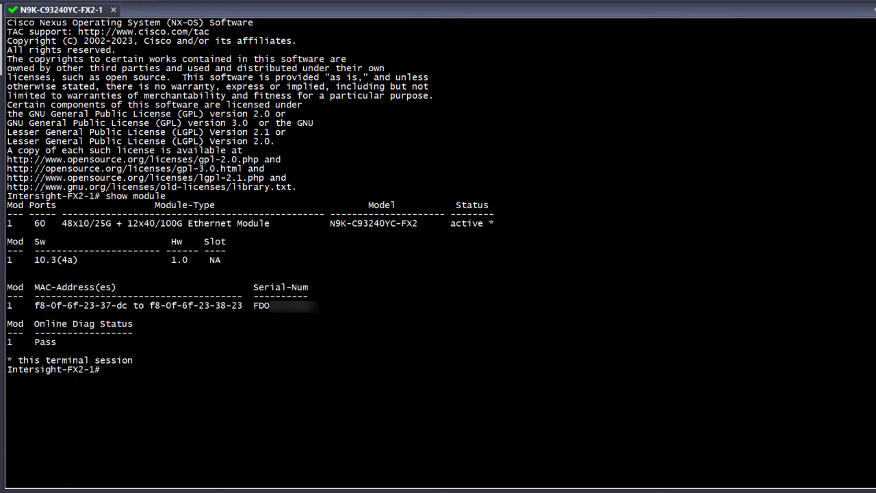
key(Return)
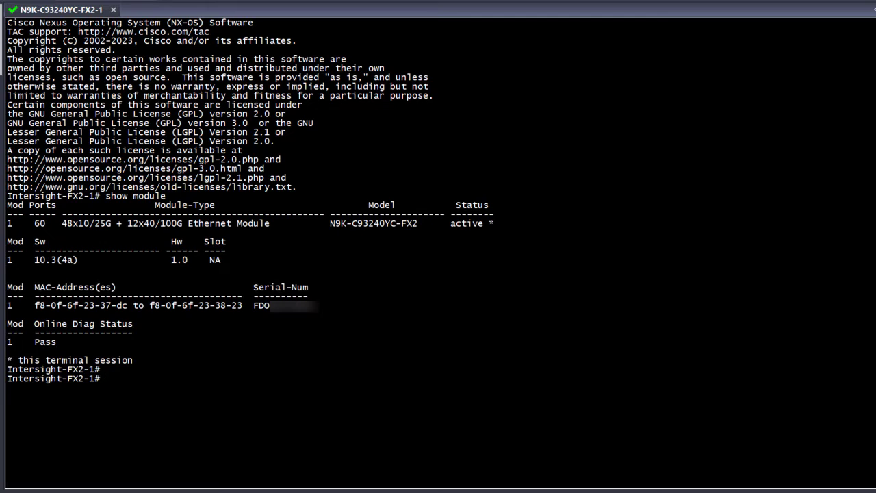
Display the device connector's claim information with show system device-connector claim-info.
text(show sys)
key(Tab)
text(dev)
key(Tab)
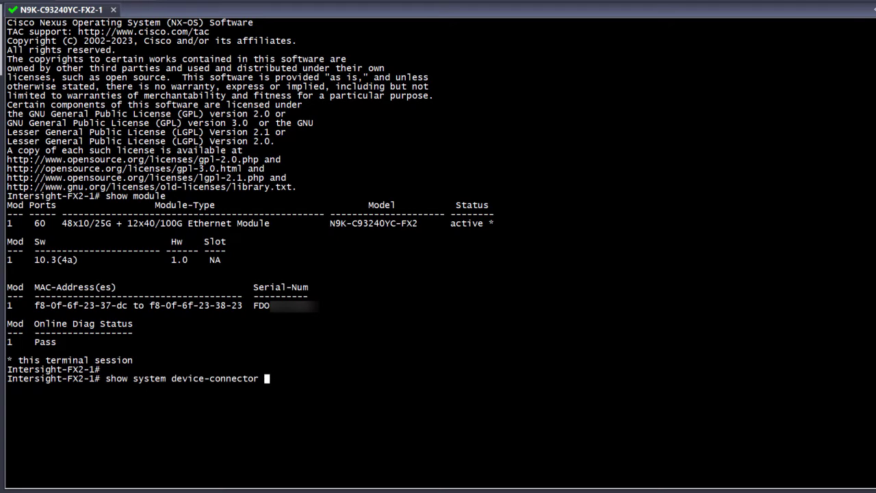
text(cla)
key(Tab)
key(Return)
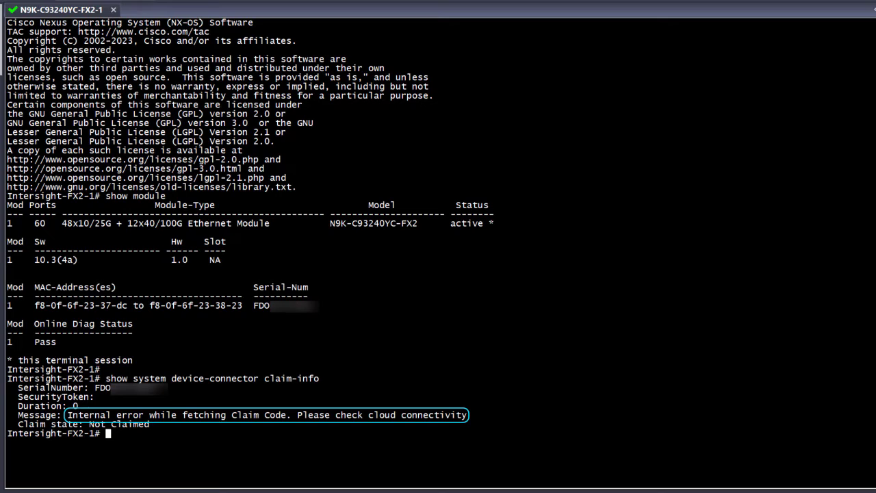
key(Return)
key(Return)
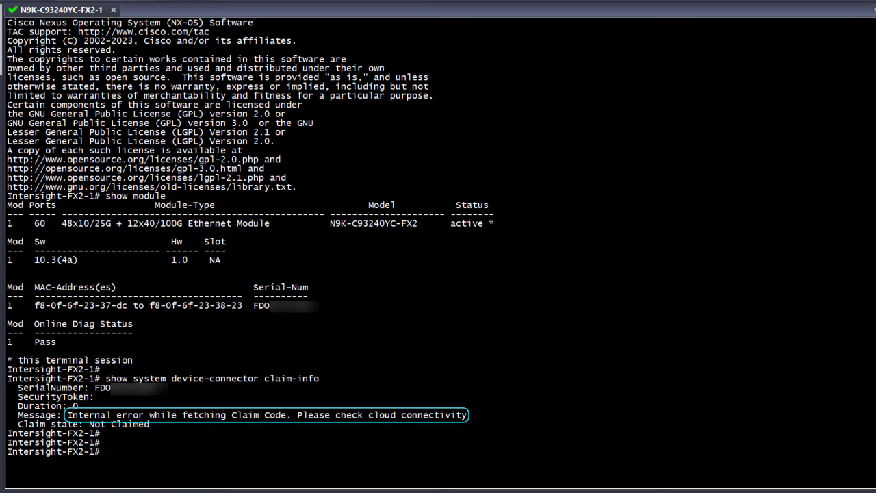
Check the Intersight connection state and proxy settings with show system internal intersight info.
text(show system internal )
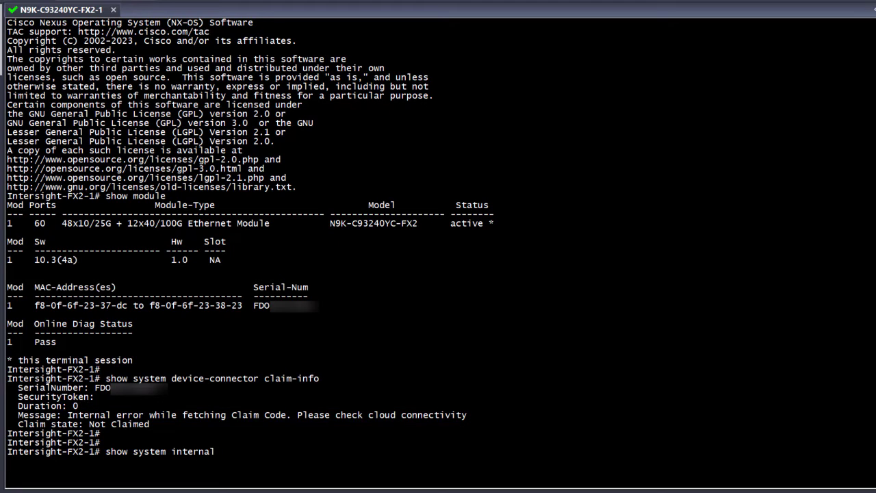
text(intersight info)
key(Return)
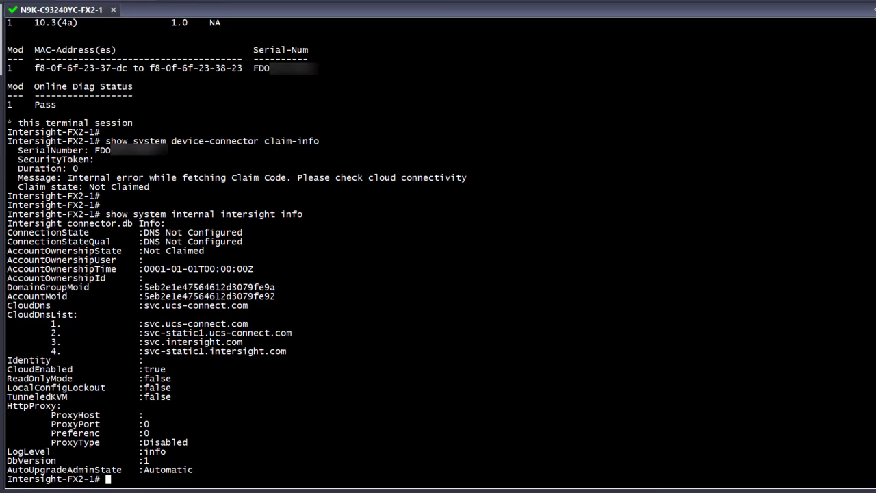
key(Return)
key(Return)
key(Return)
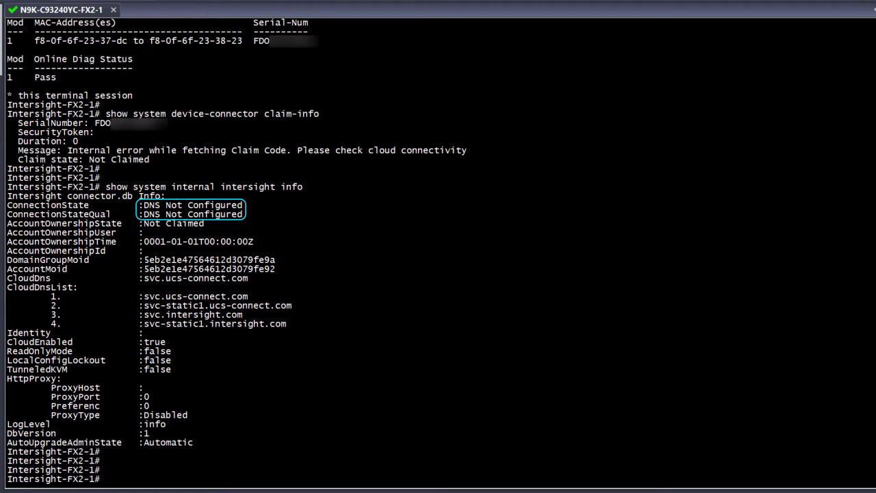
Enter terminal configuration mode and enable DNS lookups with ip domain-lookup.
text(configure)
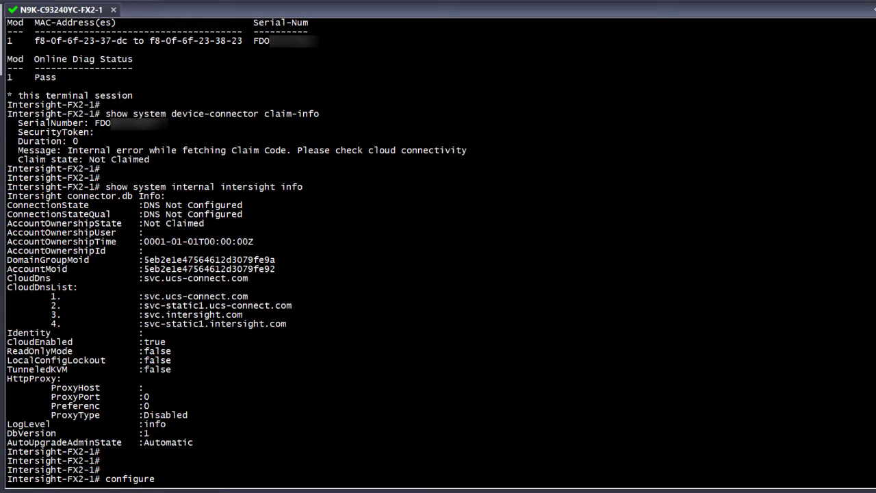
text( terminal)
key(Return)
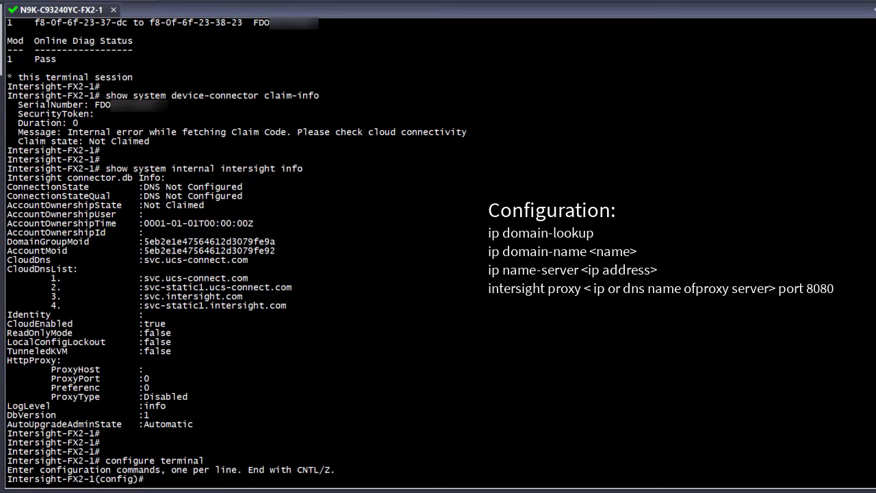
text(ip domain-l)
key(Tab)
text(o)
key(Tab)
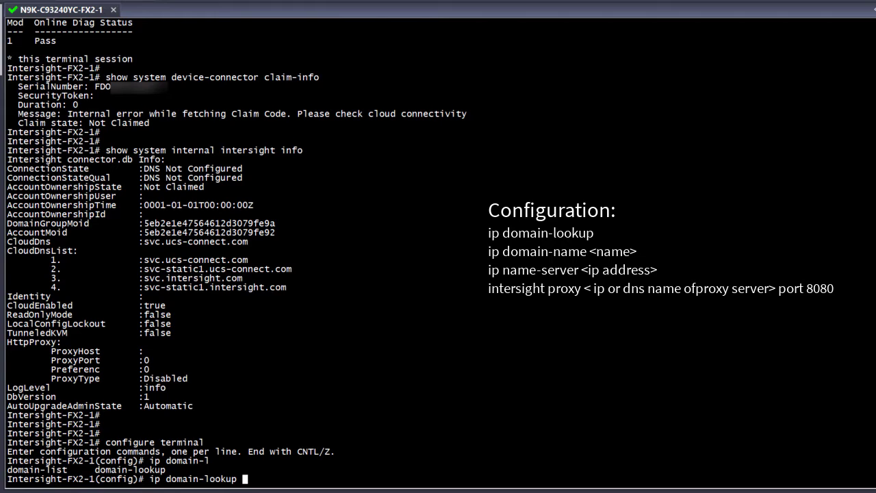
key(Return)
key(Return)
key(Return)
Set the switch's IP domain name to cisco.com.
text(ip )
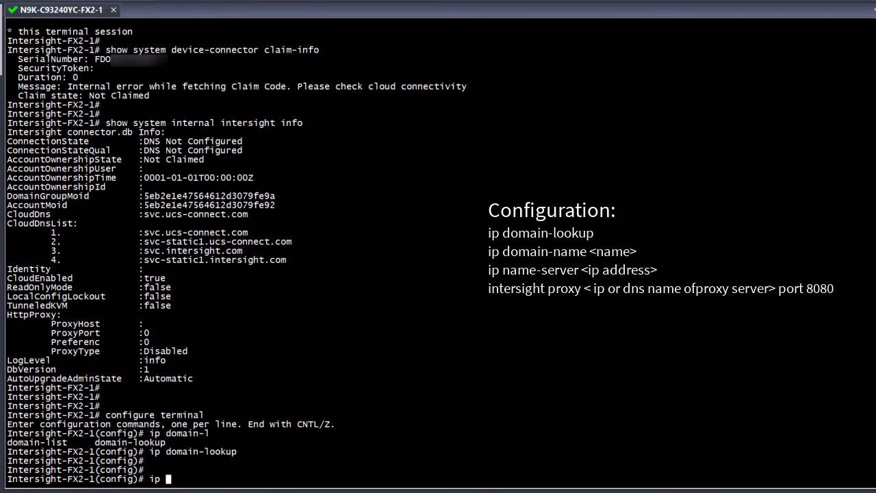
text(domain-name cisco.com)
key(Return)
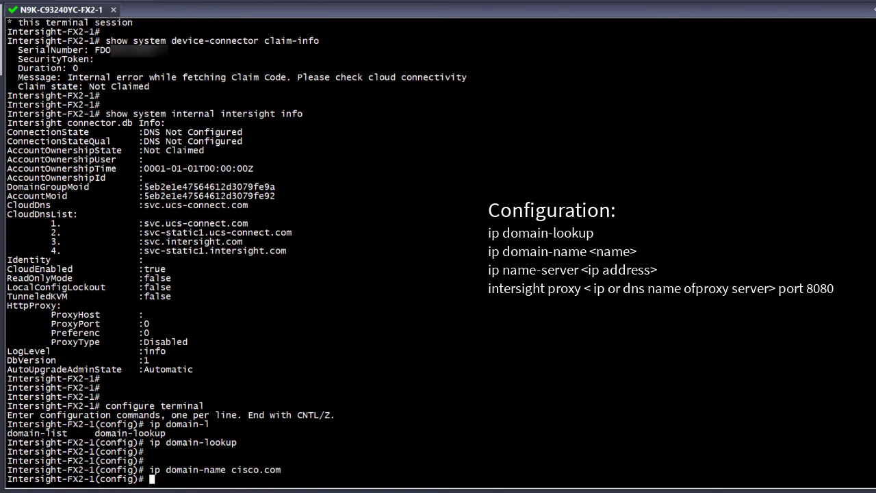
key(Return)
key(Return)
Configure the DNS server IP addresses with the ip name-server command.
text(ip name-server 10.10.10.10)
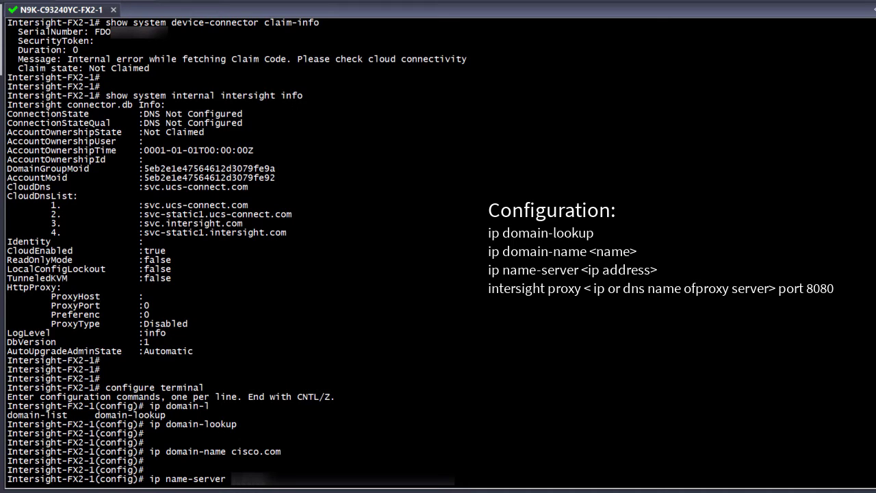
text( 10.10.10.11)
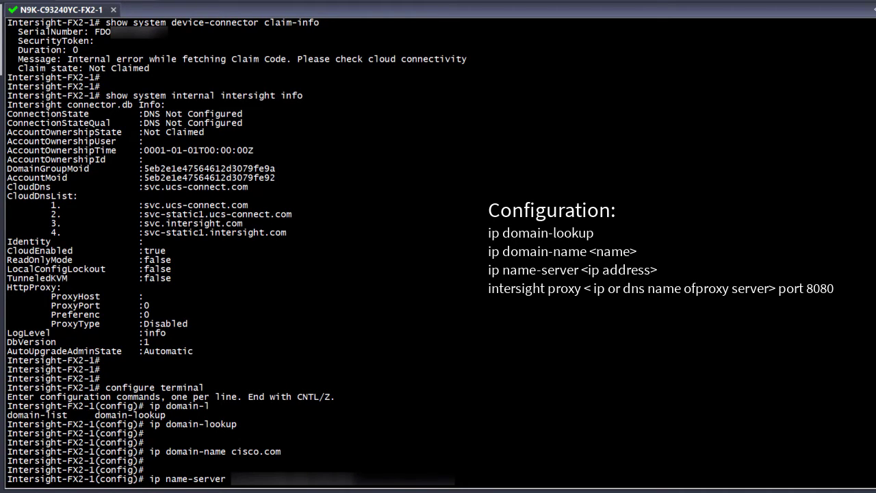
key(Return)
key(Return)
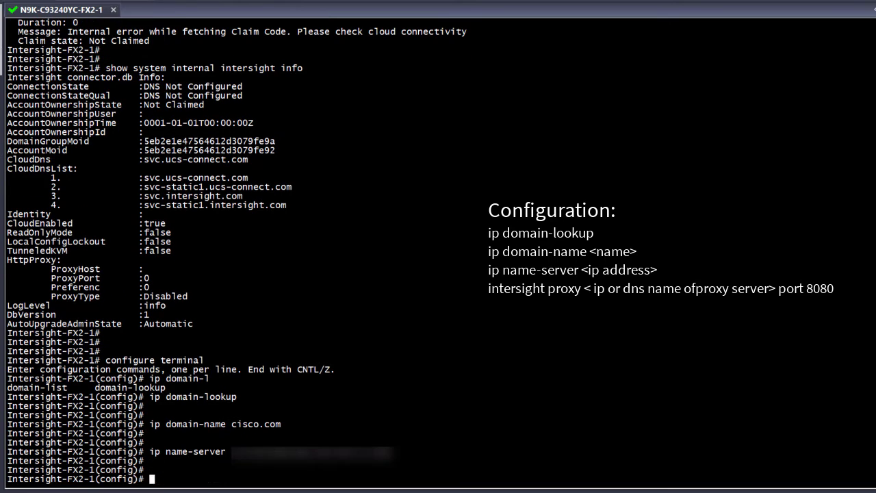
Set the Intersight proxy to proxy.esl.cisco.com on port 8080 and exit configuration mode.
text(intersight proxy proxy.esl.cisco.com)
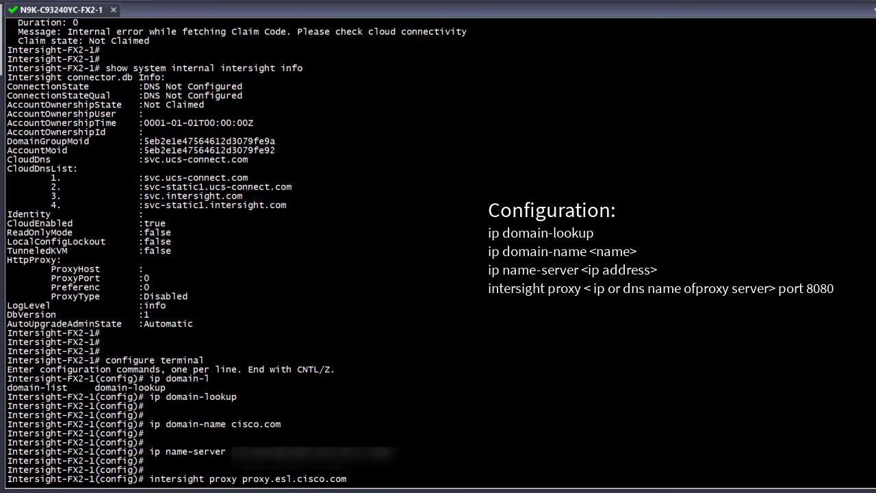
text( port 8080)
key(Return)
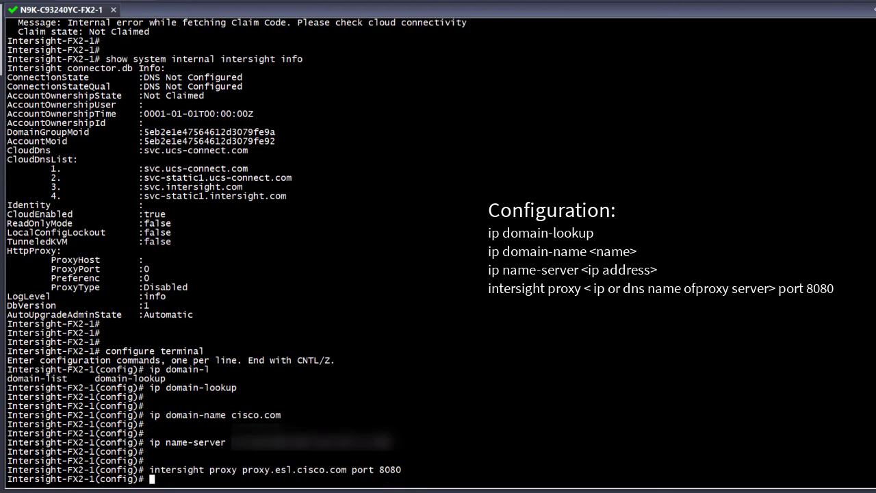
key(Return)
key(Return)
key(Return)
text(end)
key(Return)
key(Return)
key(Return)
key(Return)
Verify the configured proxy and connection state with show system internal intersight info.
text(show sys)
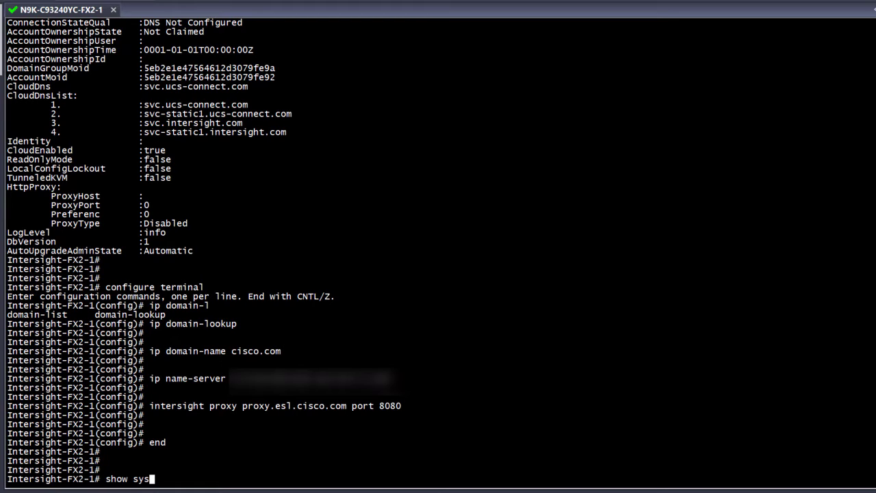
text(tem internal intersi)
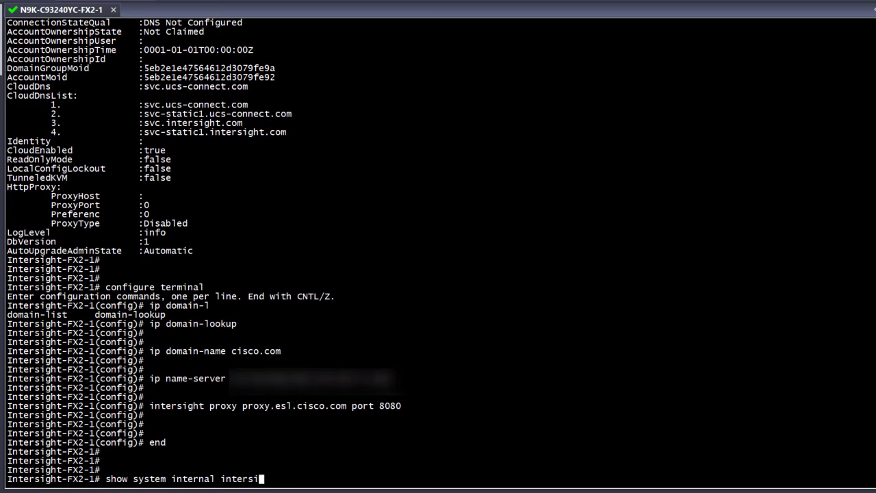
text(ght info)
key(Return)
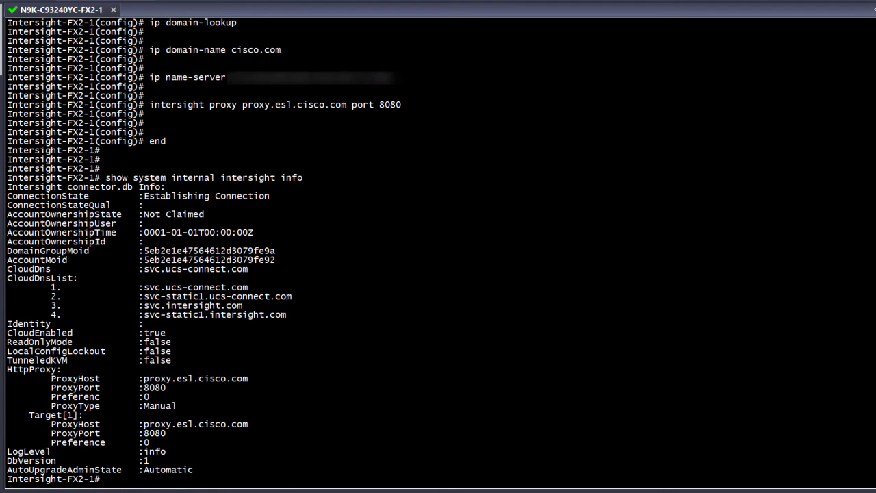
key(Return)
key(Return)
key(Return)
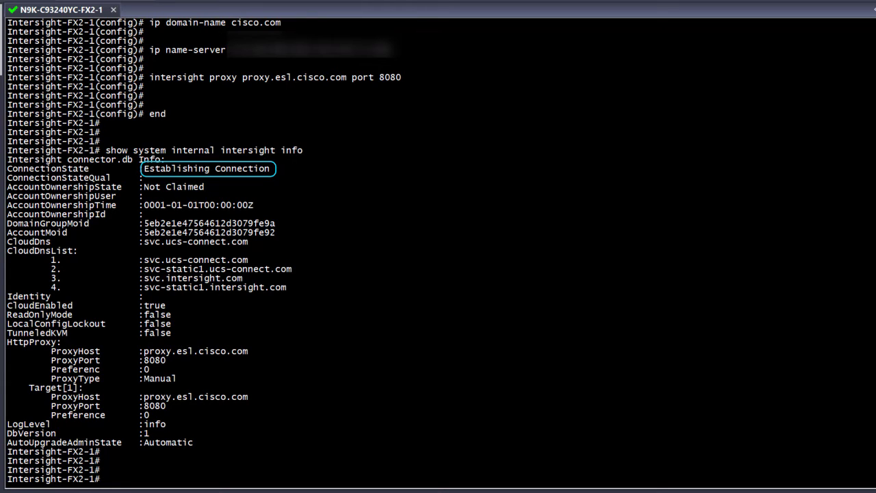
Rerun the Intersight info command to recheck the cloud connection state.
key(Up)
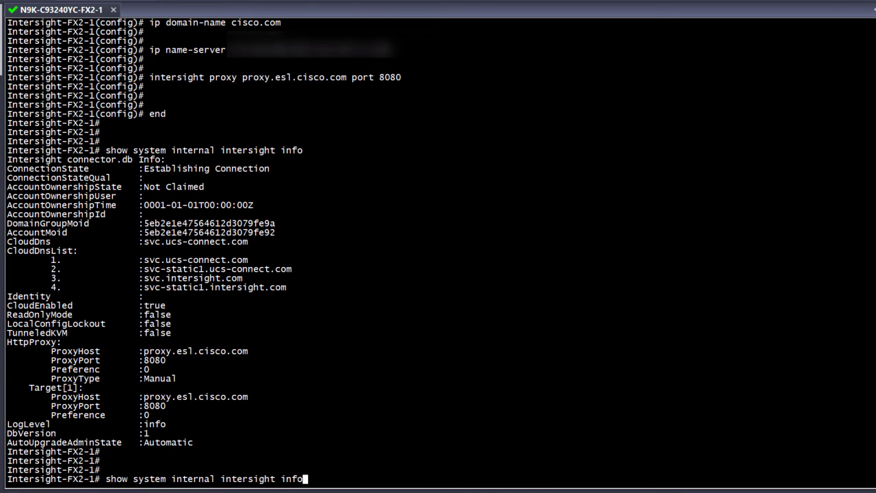
key(Return)
key(Return)
key(Return)
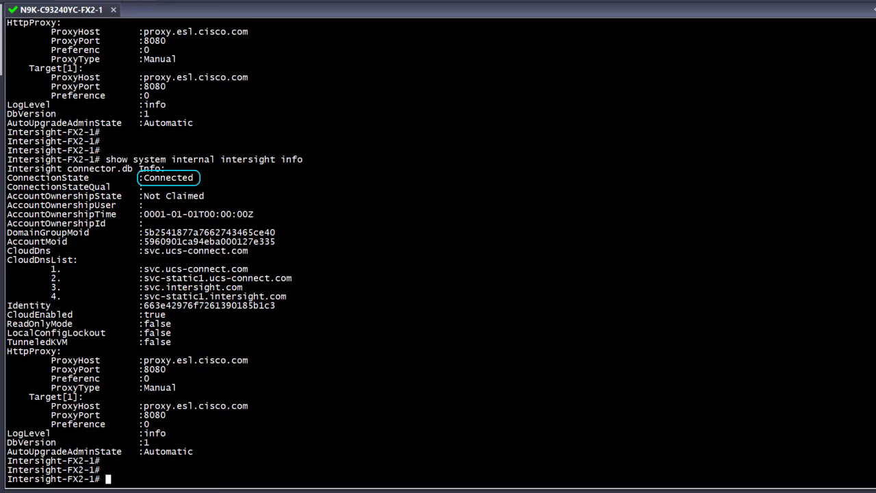
Retrieve the switch's serial number and security token with show system device-connector claim-info.
text(show)
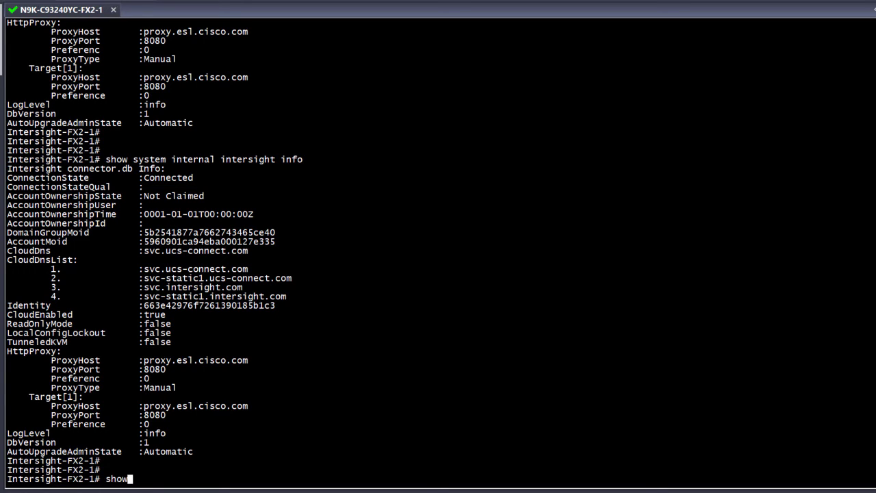
text( system device-connector claim-info)
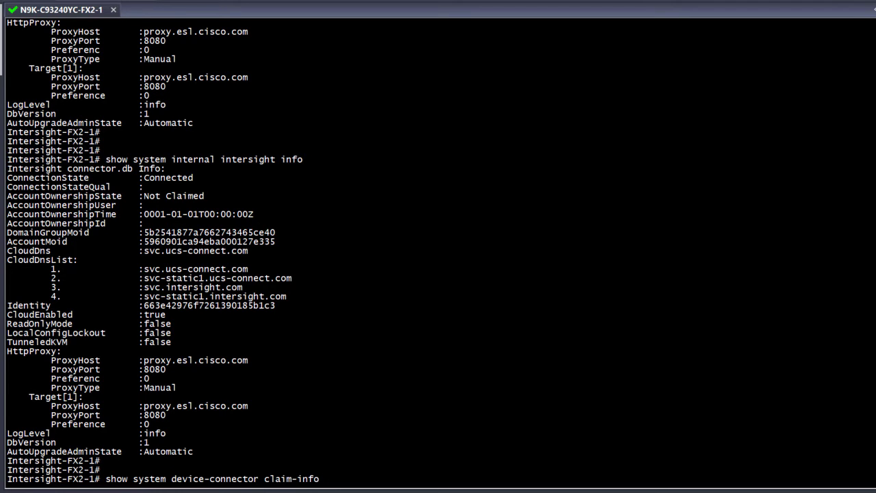
key(Return)
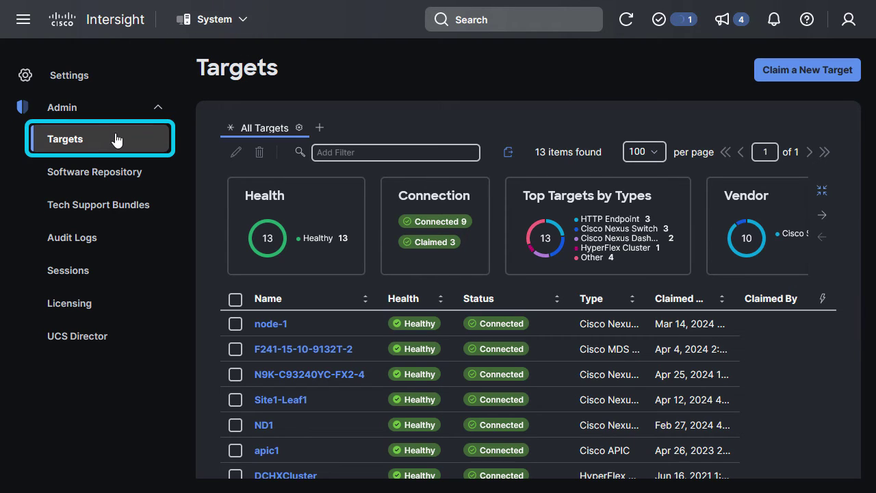
In Cisco Intersight, start claiming a new target from the Network category with the type Cisco Nexus Switch.
click(790, 76)
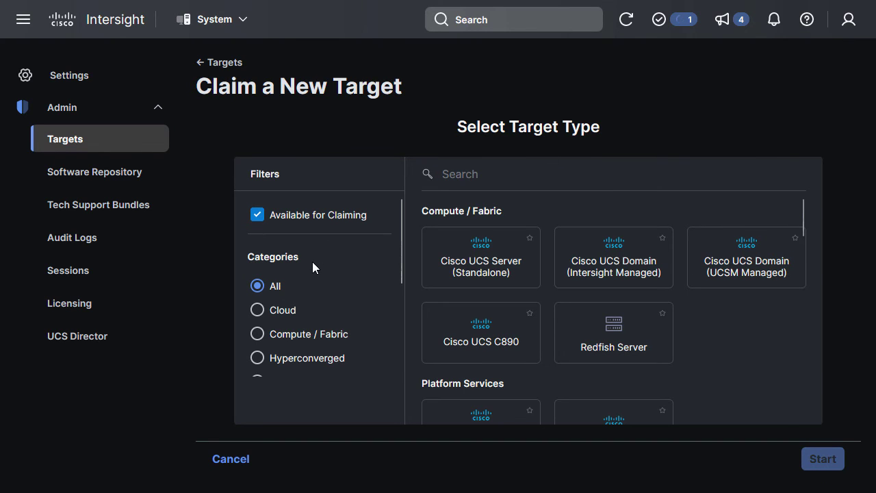
scroll(312, 261, down, 1)
click(259, 336)
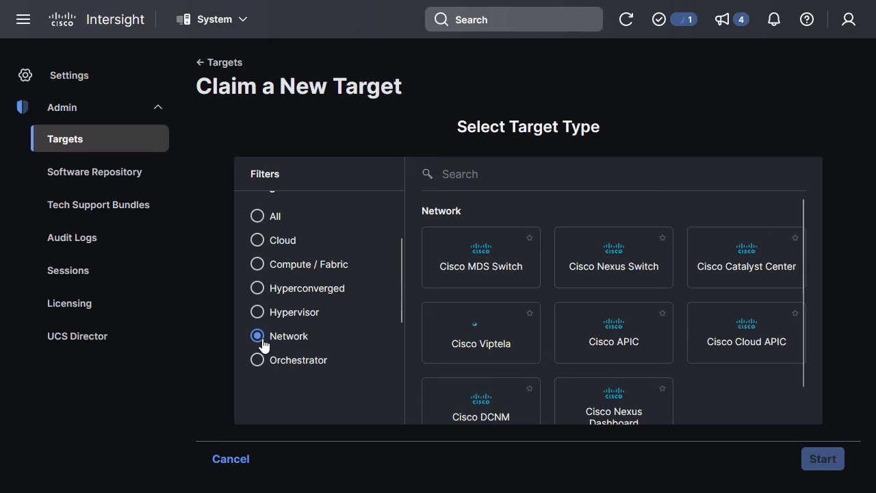
click(609, 265)
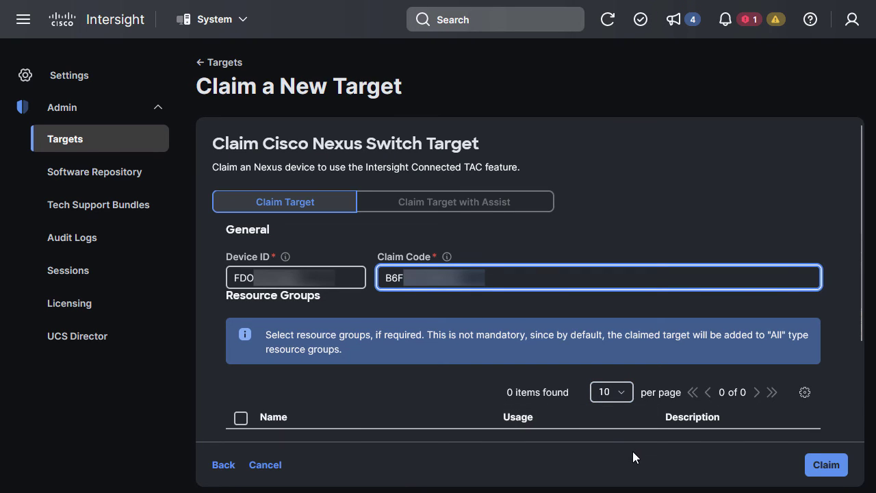
Claim the Nexus switch using its device ID and claim code, then open the details of the newly claimed Intersight-FX2-1 target.
click(816, 468)
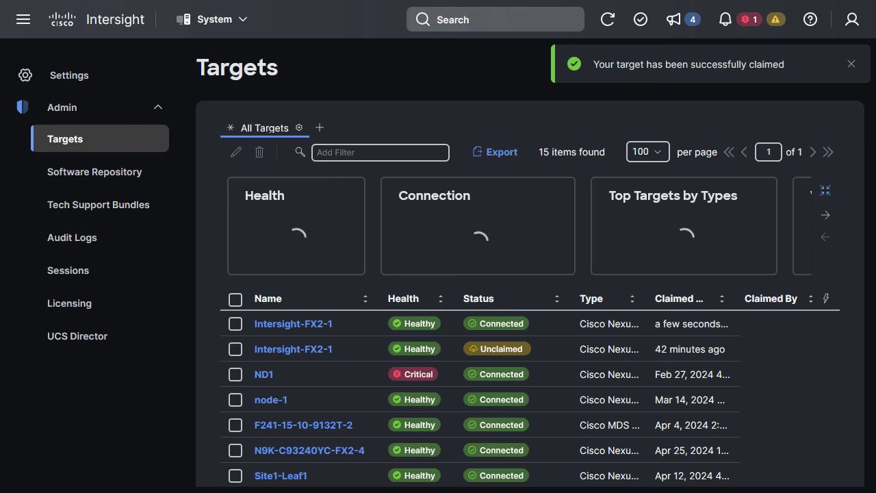
click(297, 326)
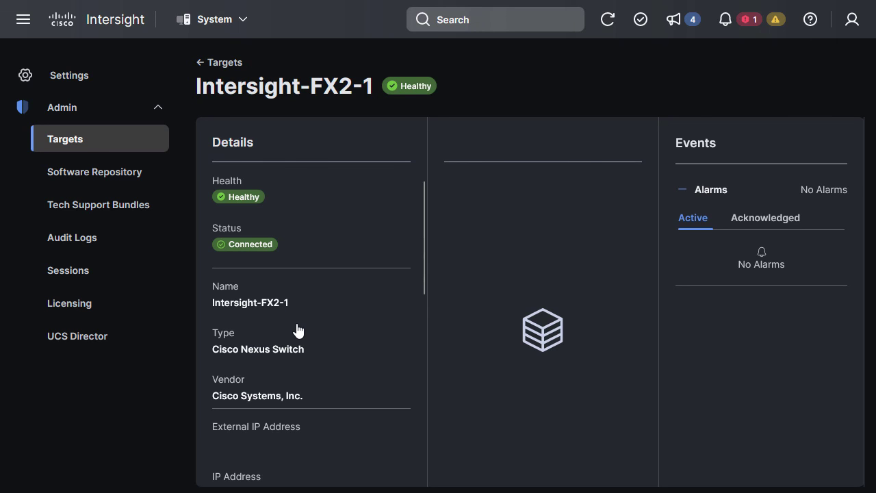
Switch back to the terminal session and rerun show system device-connector claim-info to check the claim state.
key(alt+Tab)
key(Up)
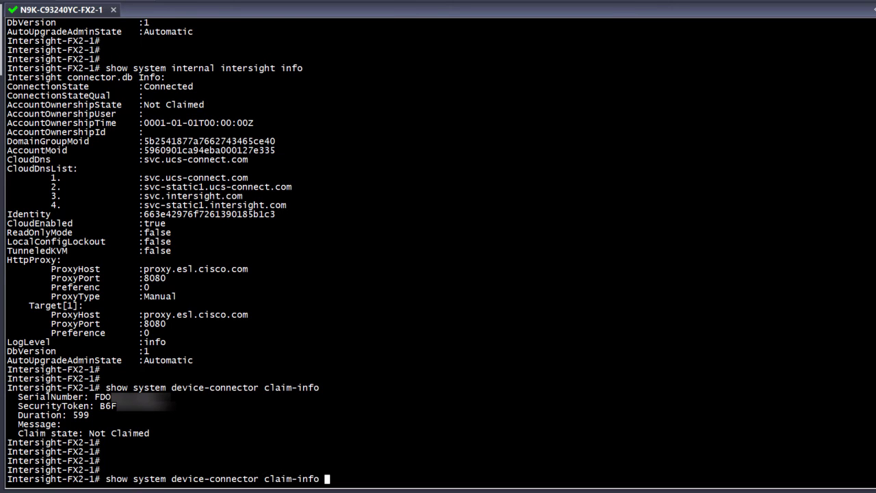
key(Return)
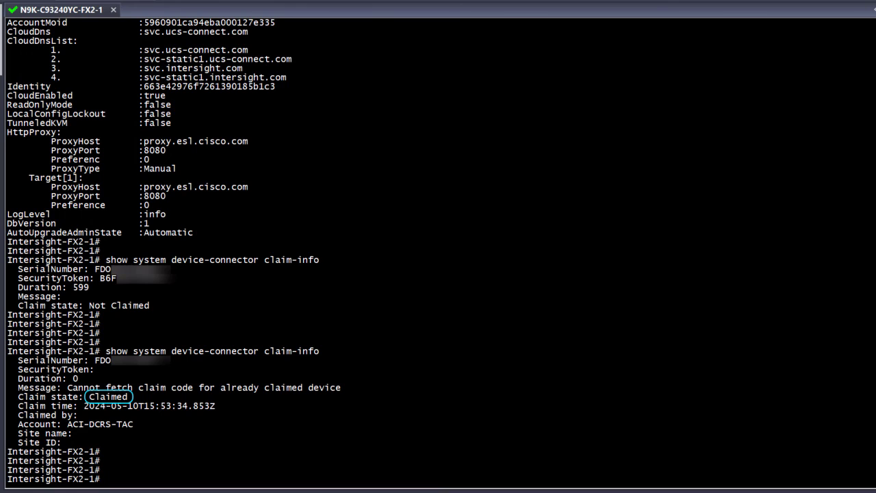